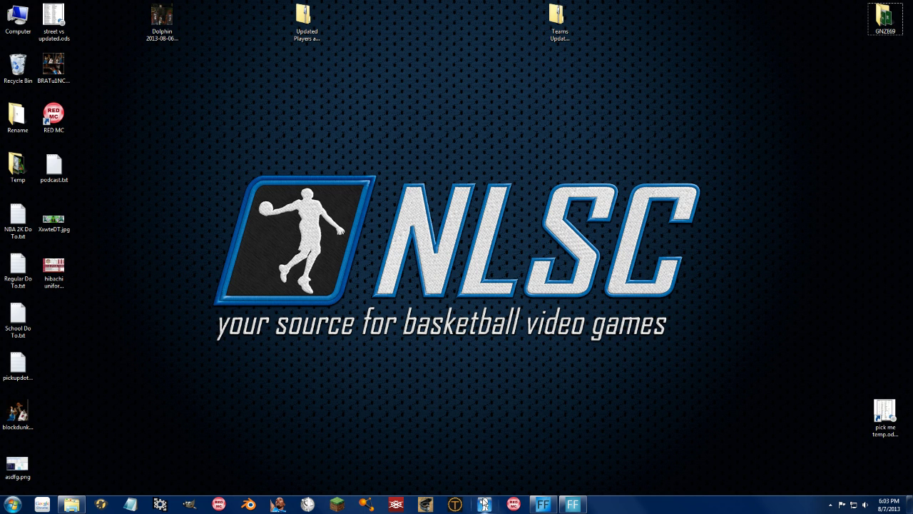
Switch to Dolphin and review the Load Custom Textures option in the advanced graphics settings
left_click(484, 504)
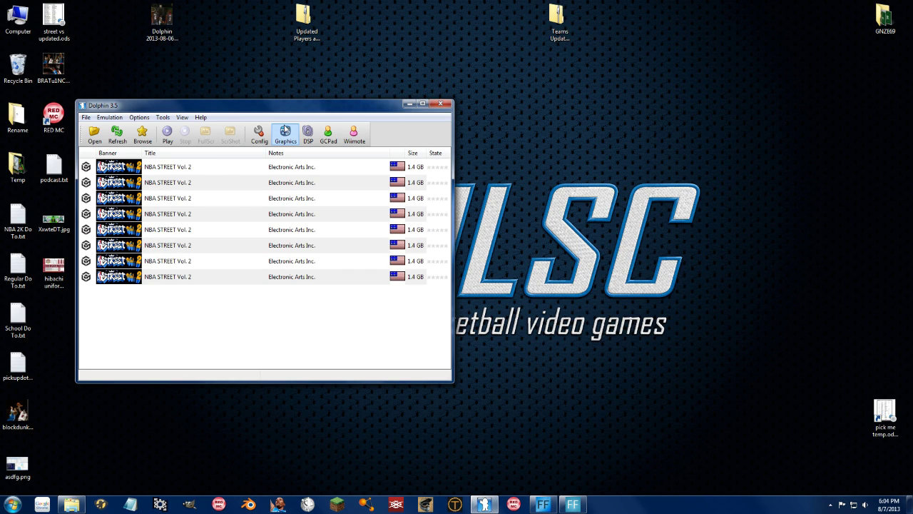
left_click(285, 131)
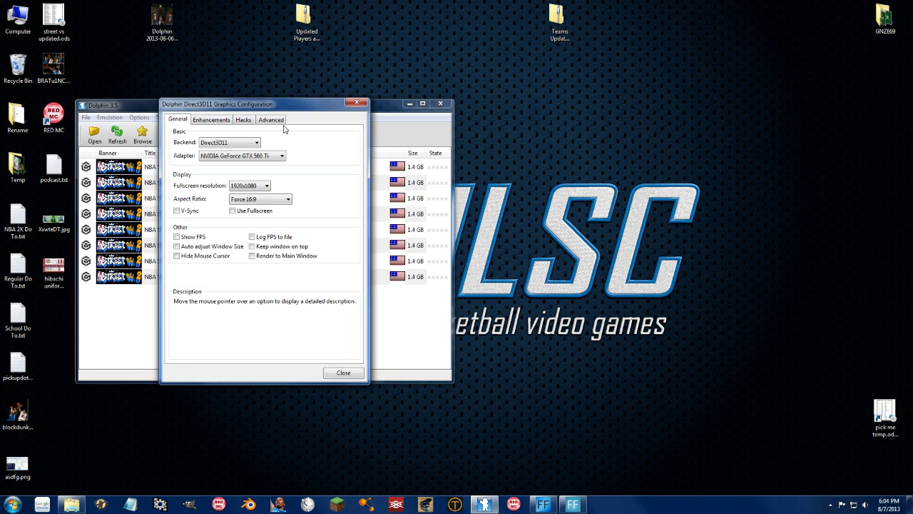
left_click(207, 120)
left_click(272, 121)
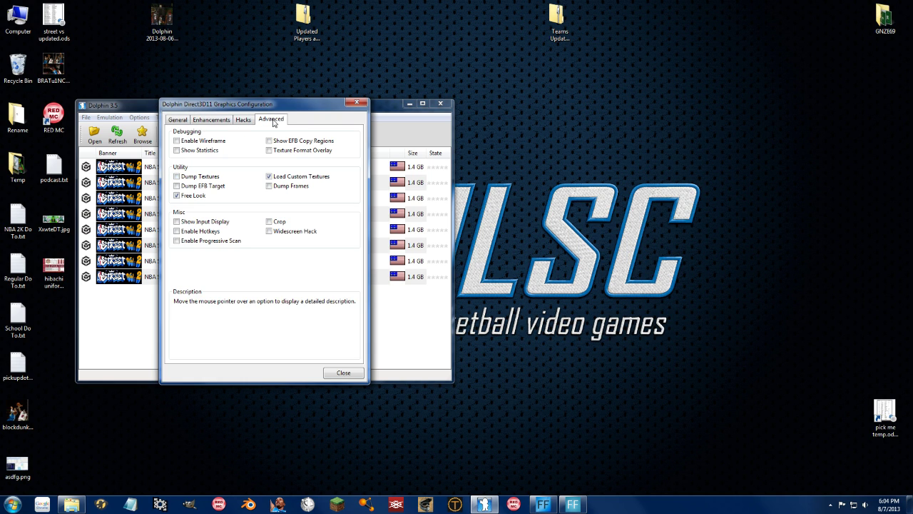
mouse_move(270, 180)
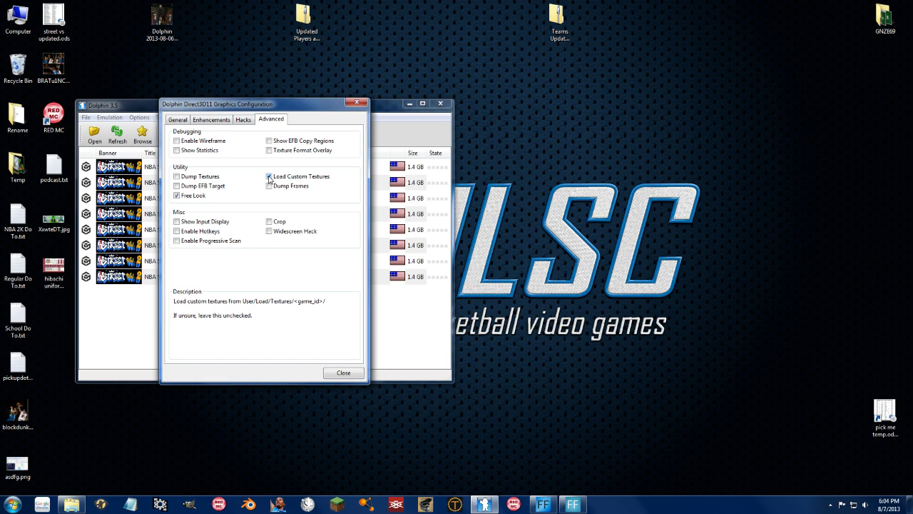
left_click(341, 375)
Open the Textures folder inside User and Load of the Dolphin-3.5-x64 folder in Windows Explorer
right_click(69, 504)
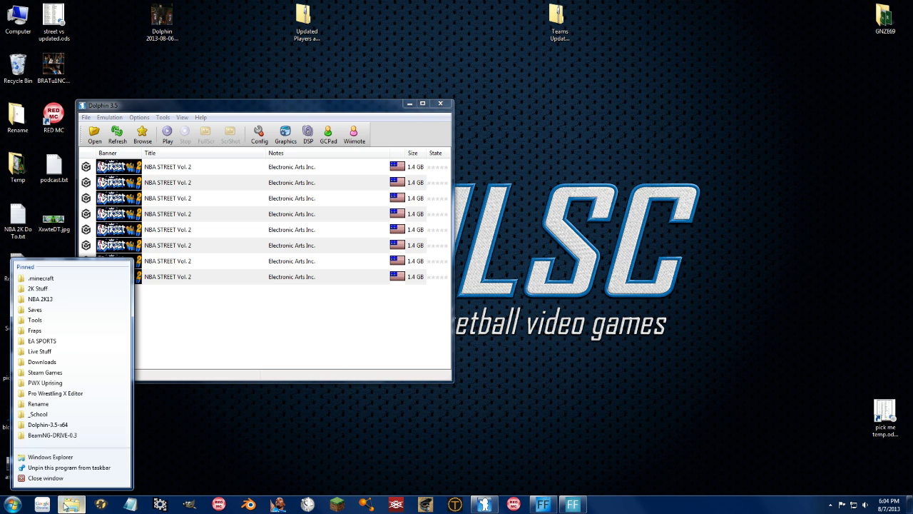
left_click(47, 424)
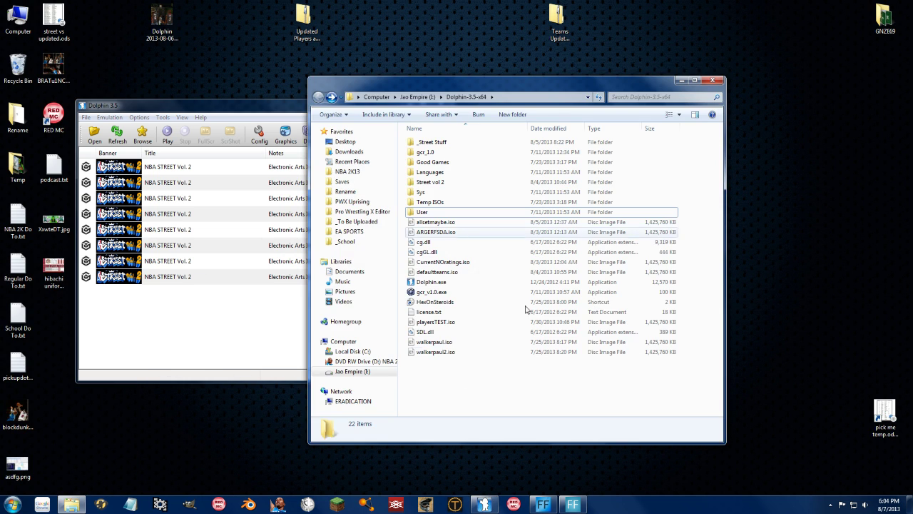
double_click(422, 213)
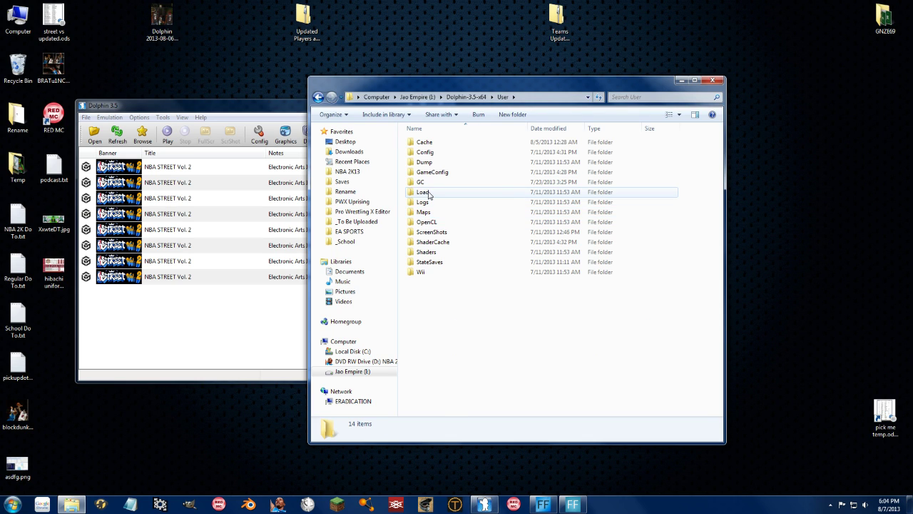
double_click(429, 194)
double_click(425, 143)
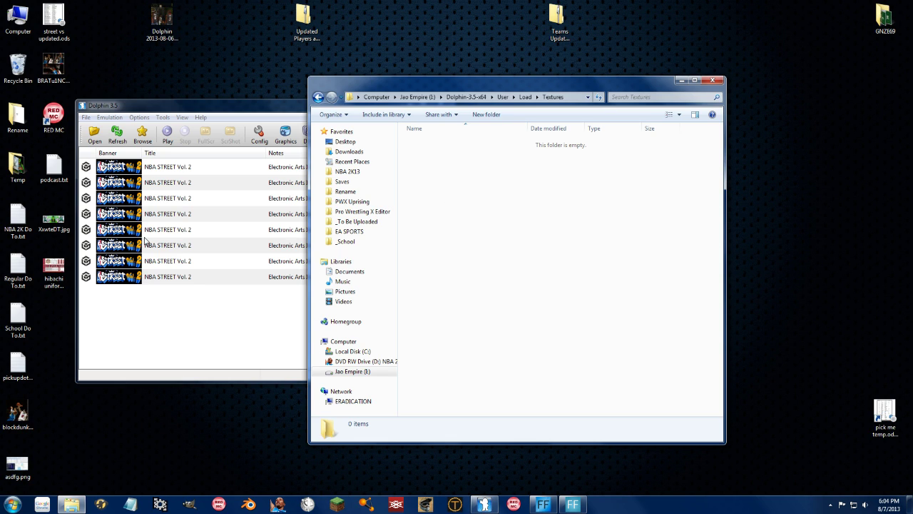
Move the GNZE69 folder from the desktop into Dolphin's Textures folder
left_click(885, 21)
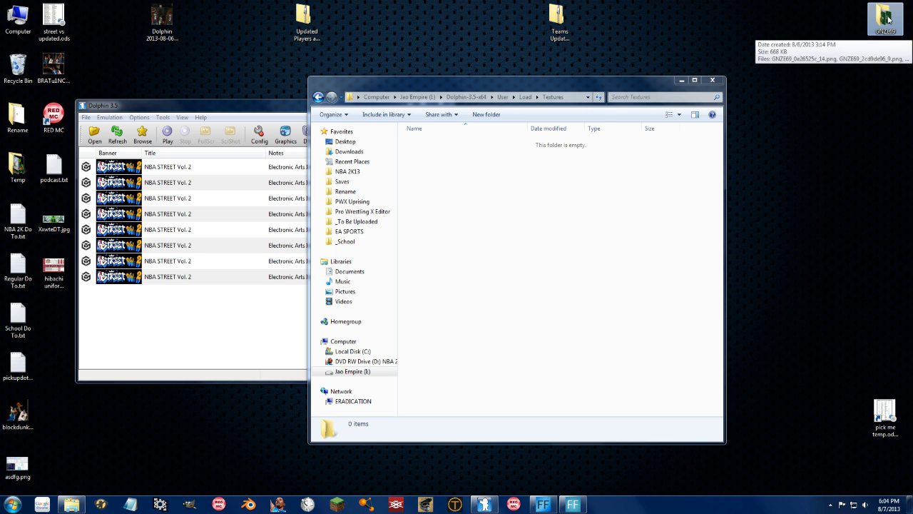
left_click_drag(892, 41, 486, 208)
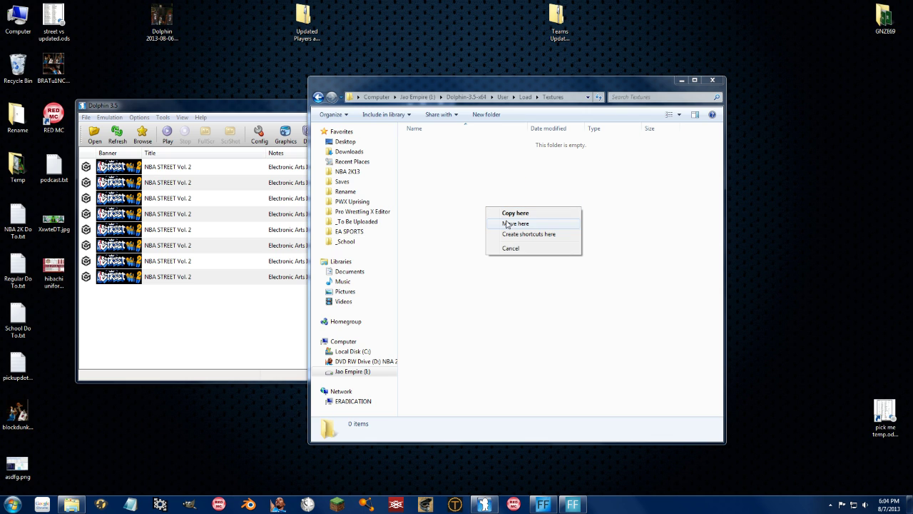
left_click(507, 224)
left_click(442, 161)
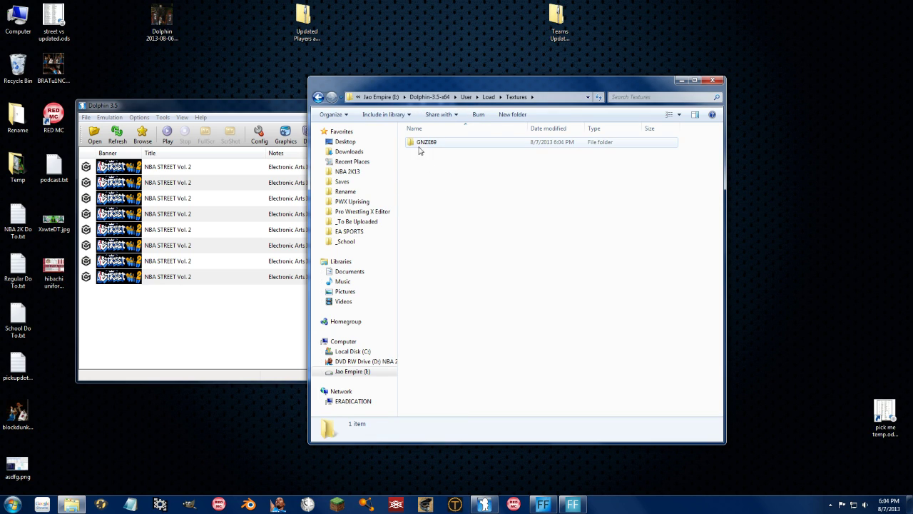
Open the GNZE69 folder and preview its Heat and Celtics jersey textures at full size
double_click(422, 143)
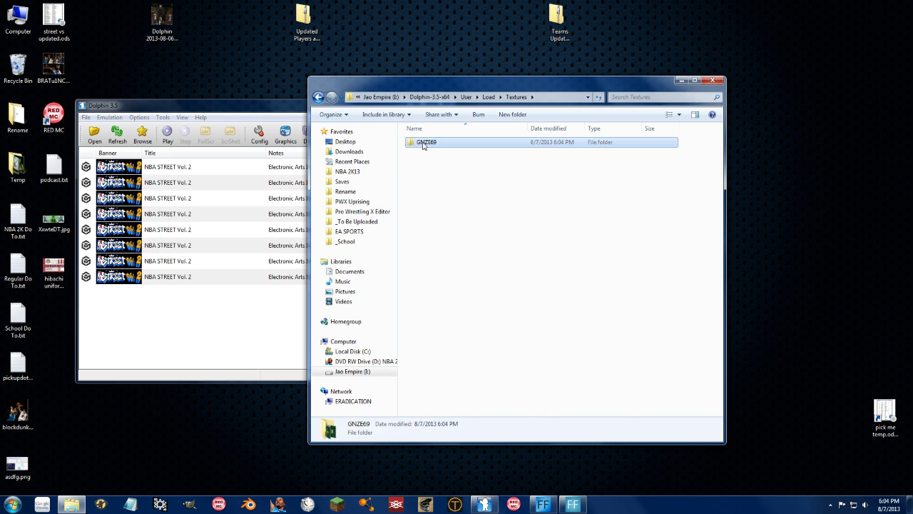
scroll(471, 214, "down", 3)
scroll(519, 246, "up", 2)
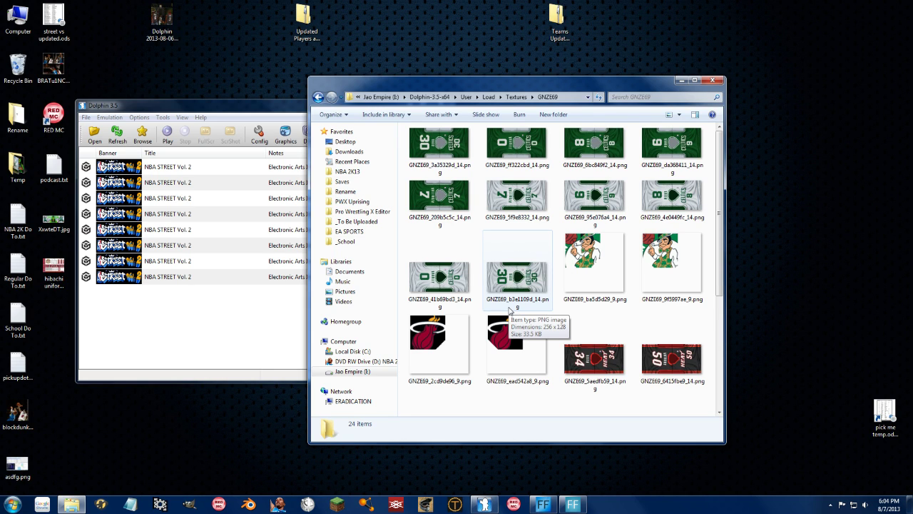
scroll(511, 310, "down", 3)
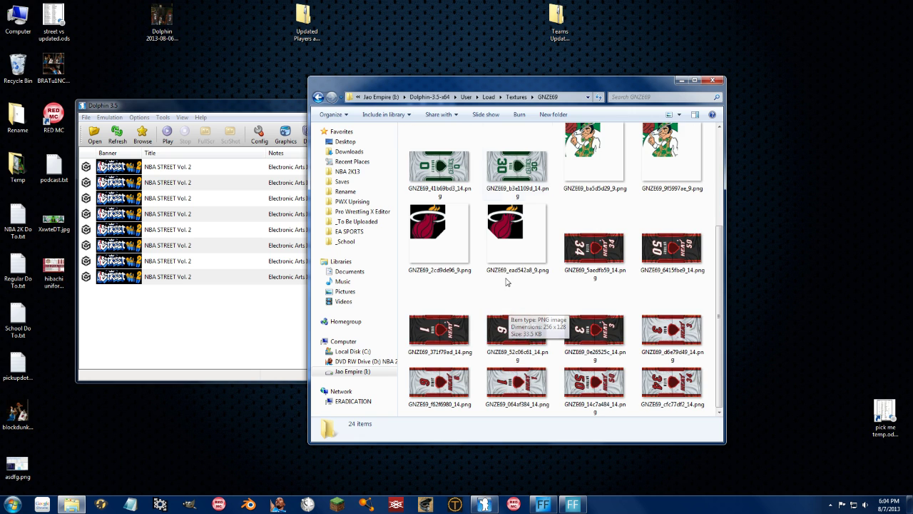
double_click(579, 235)
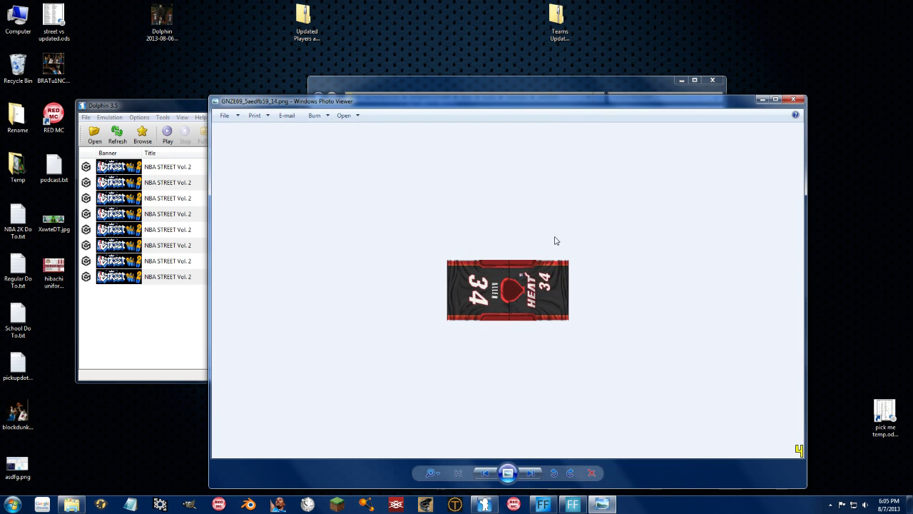
scroll(555, 240, "down", 4)
scroll(543, 259, "down", 4)
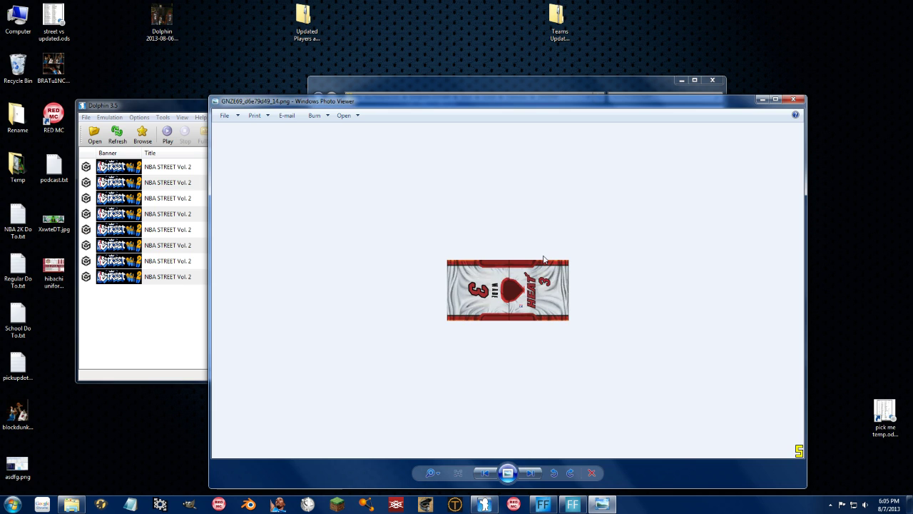
scroll(542, 259, "down", 3)
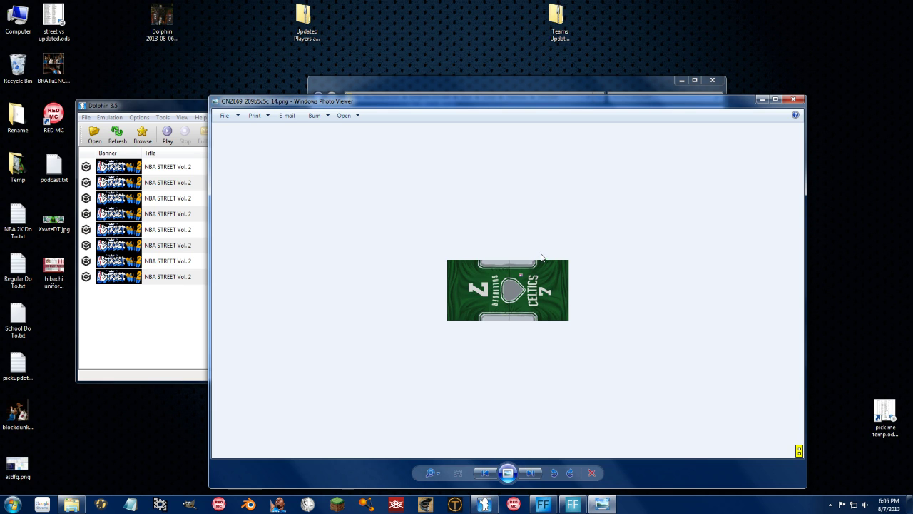
left_click(795, 100)
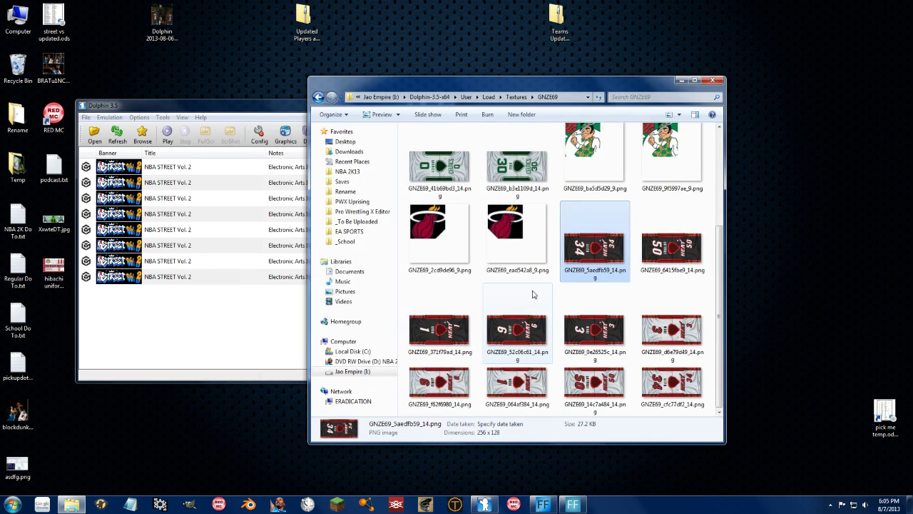
Examine the file names of the jersey and logo textures in GNZE69, leaving and reopening the folder
scroll(532, 294, "up", 3)
key("Left")
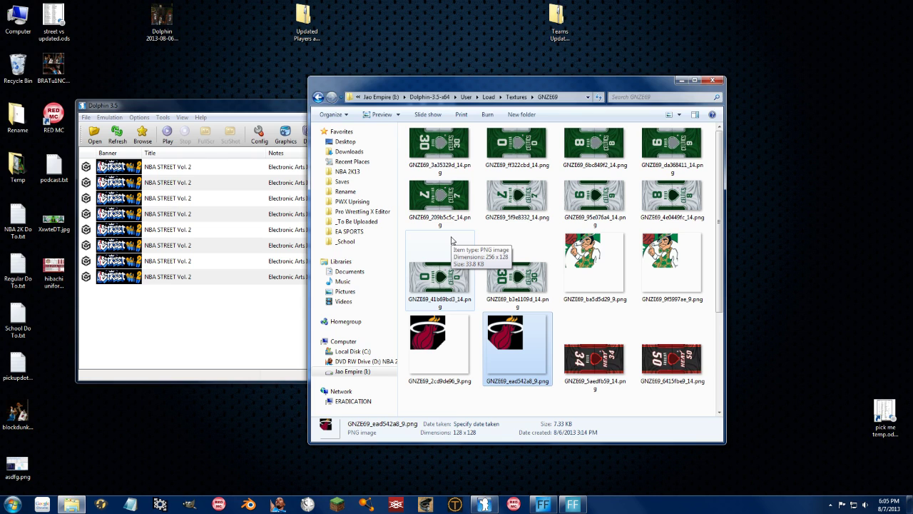
left_click(489, 207)
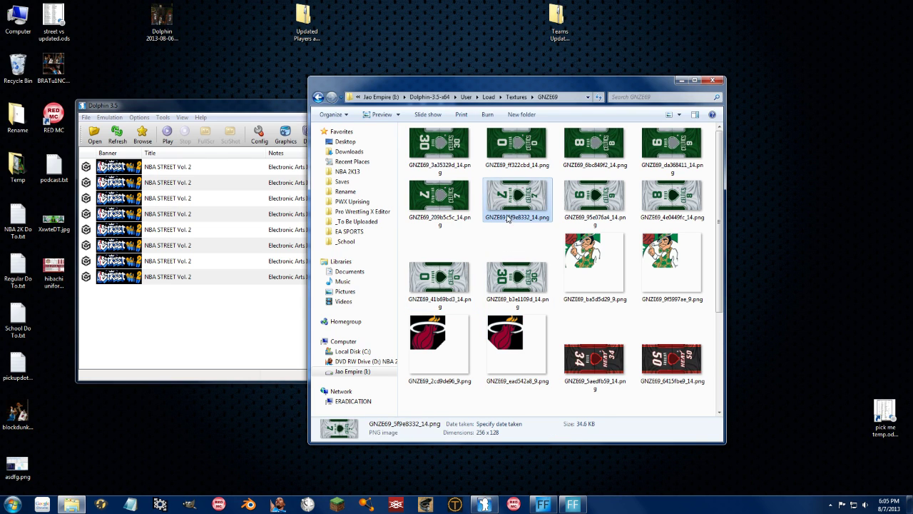
scroll(523, 250, "down", 3)
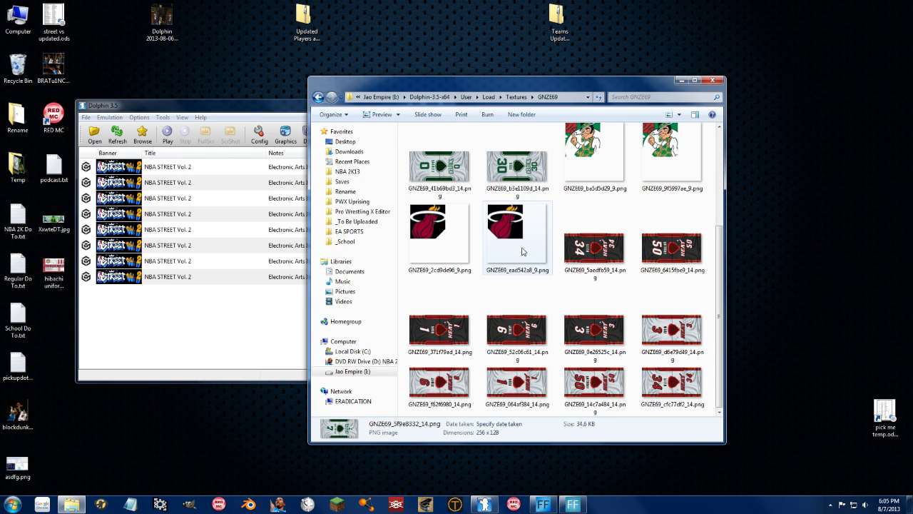
left_click(585, 264)
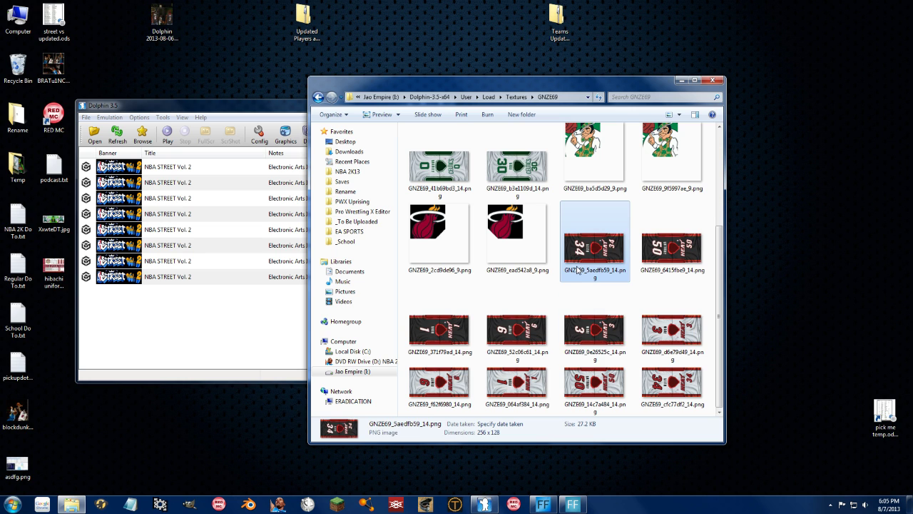
key("BackSpace")
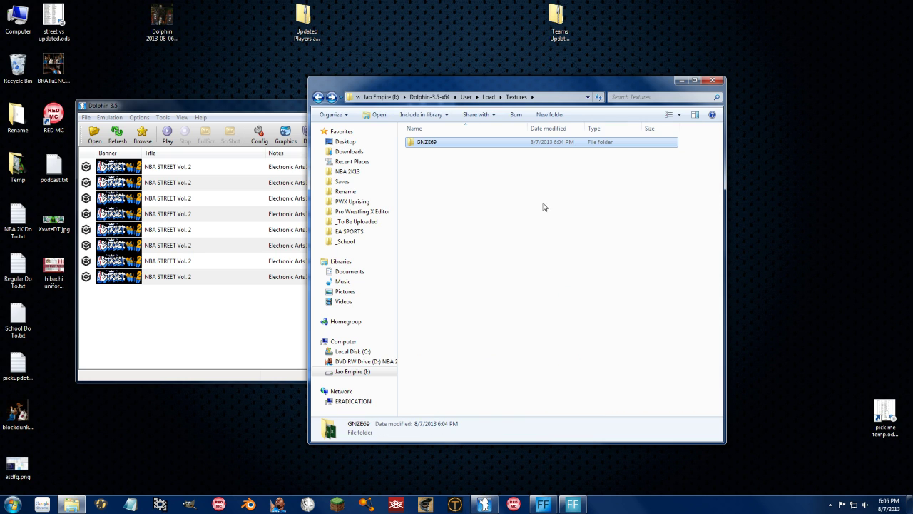
key("Return")
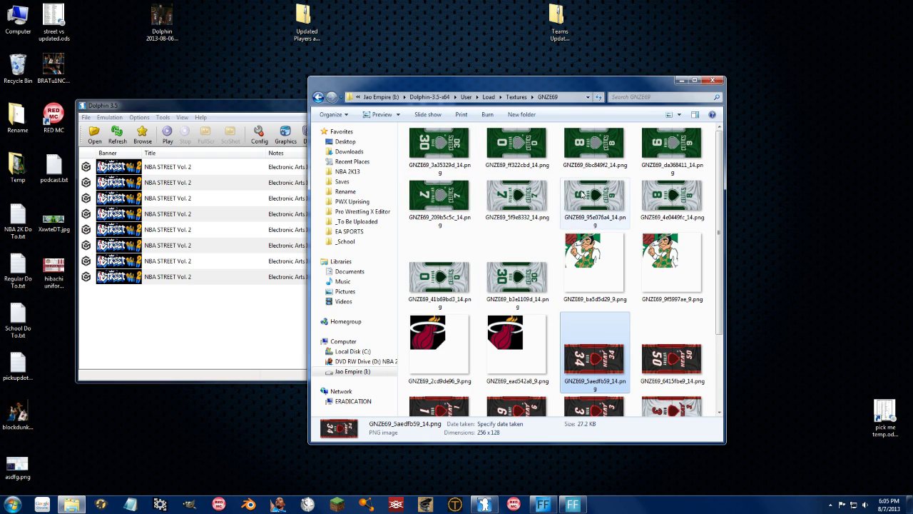
Return to the Dolphin-3.5-x64 folder and retrace the path through User and Load to Textures
key("BackSpace")
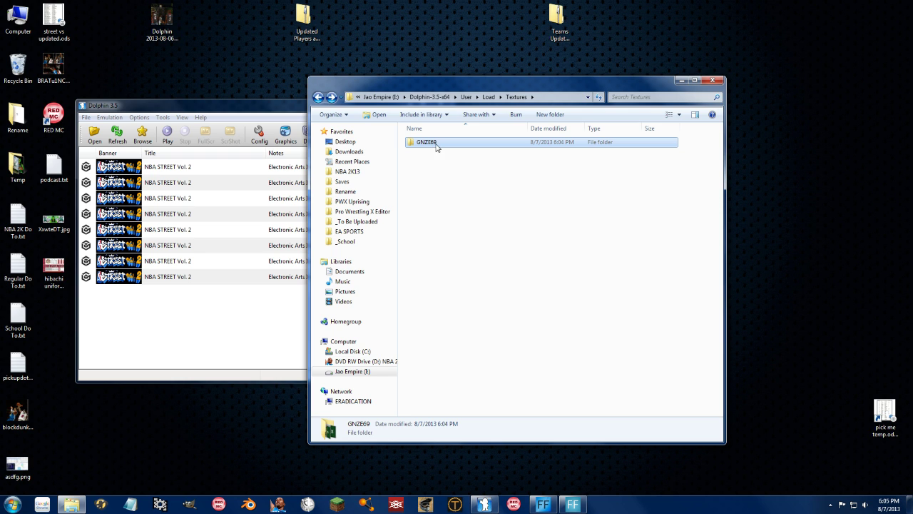
key("BackSpace")
key("BackSpace")
key("BackSpace")
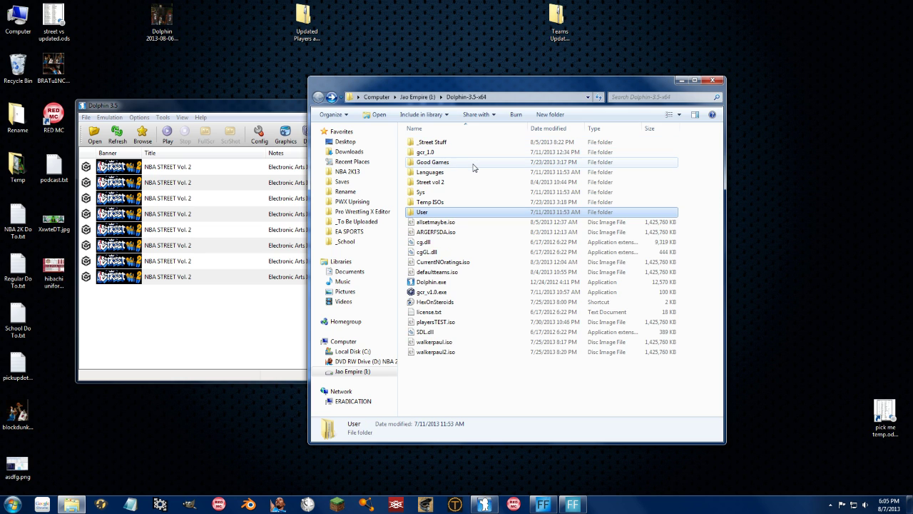
double_click(427, 212)
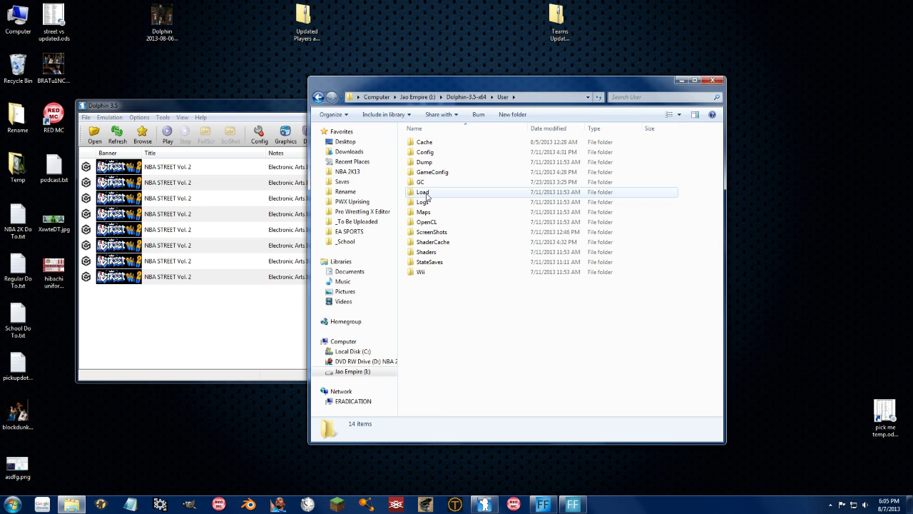
double_click(428, 193)
double_click(436, 142)
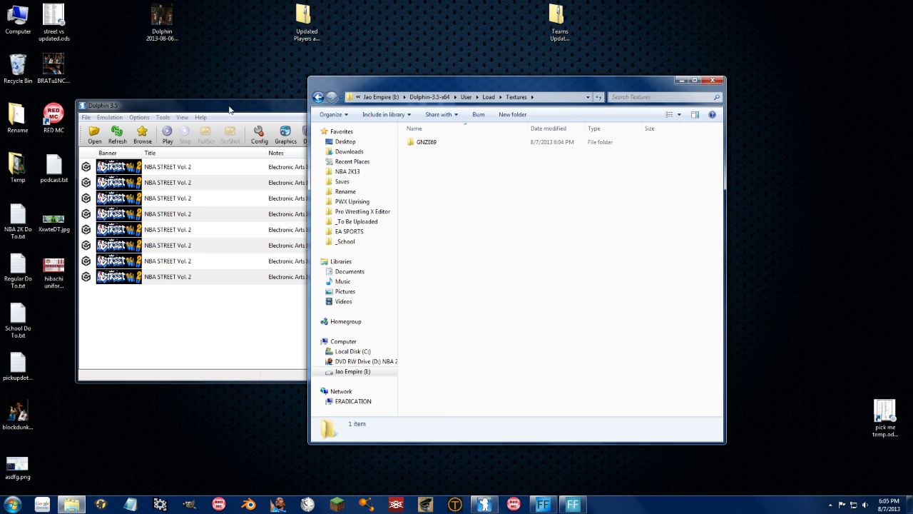
Recheck the Load Custom Textures option in Dolphin's advanced graphics settings and close the dialog
left_click(230, 105)
left_click(292, 133)
left_click(277, 120)
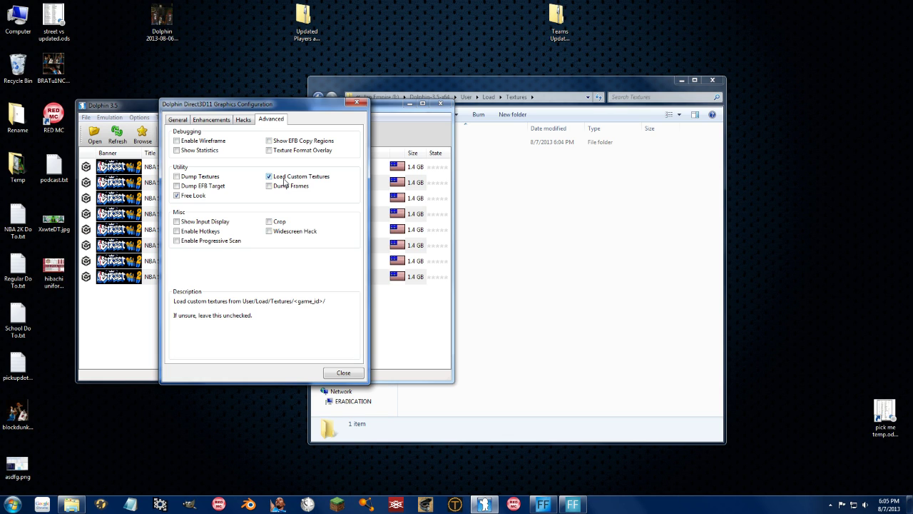
left_click(343, 372)
Reopen the GNZE69 folder and preview the white Celtics number 30 jersey texture, GNZE69_b3e1109d_14.png
left_click(597, 291)
double_click(427, 144)
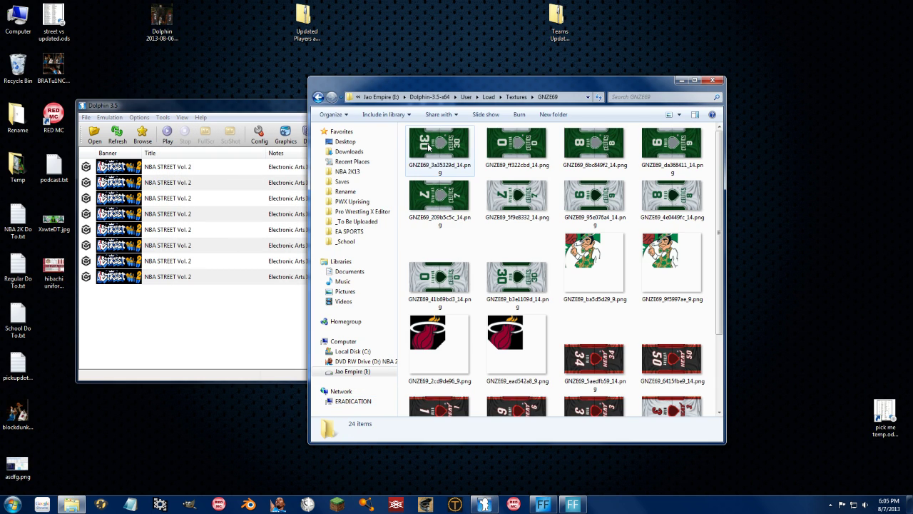
scroll(516, 276, "down", 2)
scroll(516, 277, "up", 2)
double_click(517, 276)
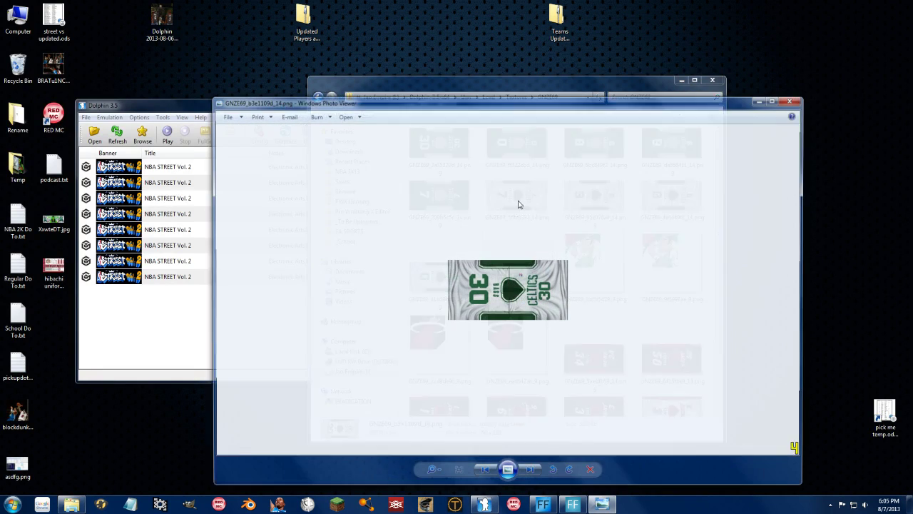
left_click(794, 103)
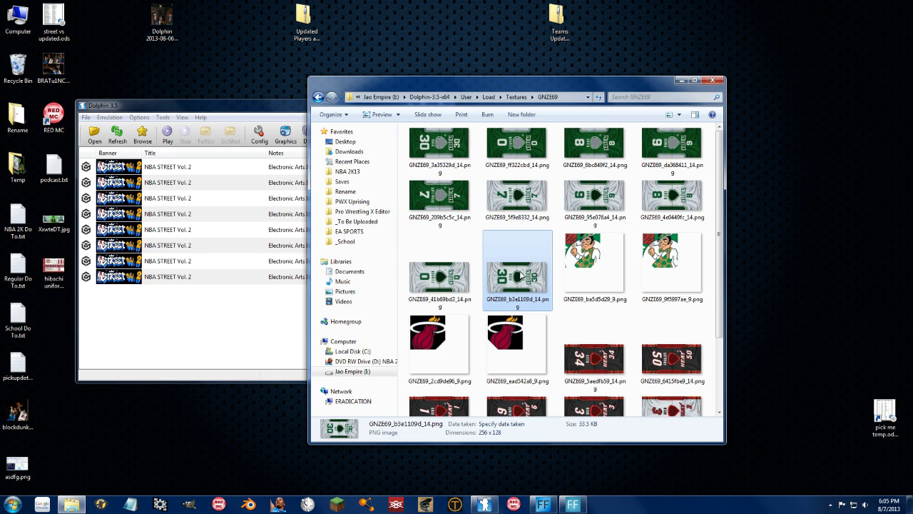
Enable Dump Textures in Dolphin's advanced graphics settings, toggling the option off and on again, and close the dialog
left_click(273, 332)
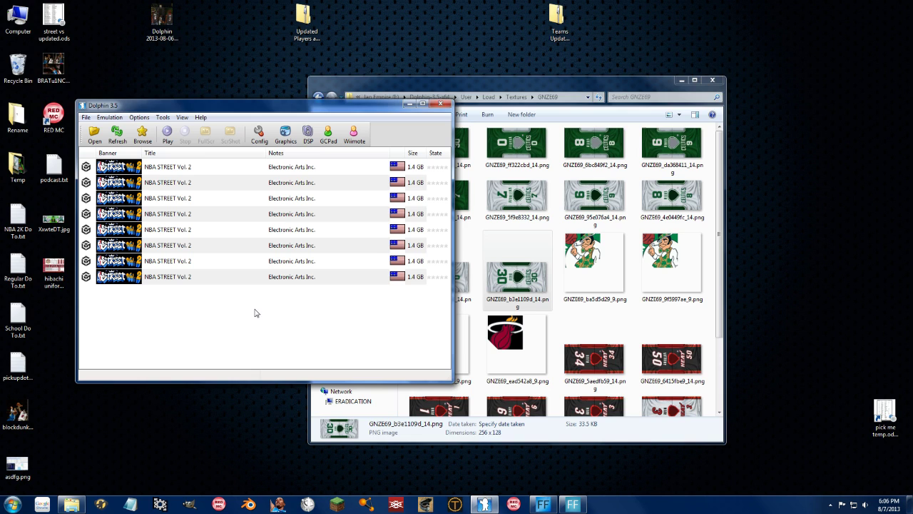
left_click(285, 136)
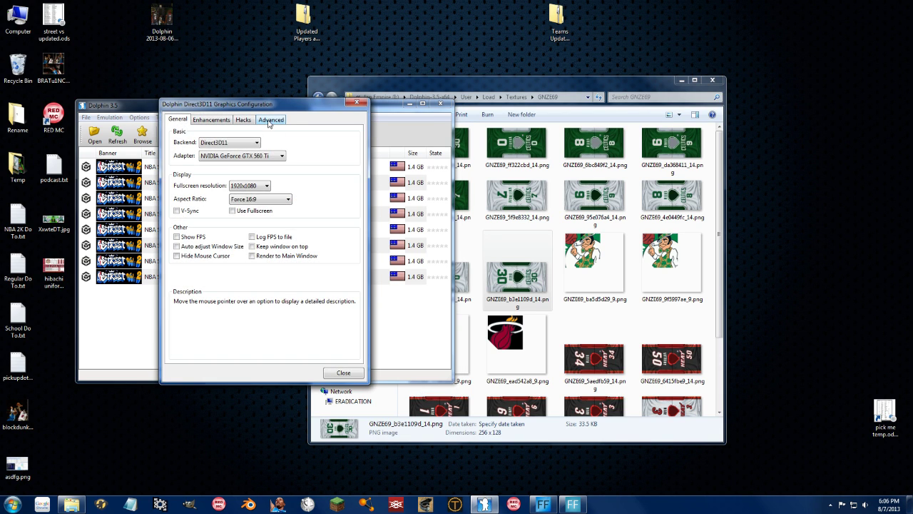
left_click(270, 123)
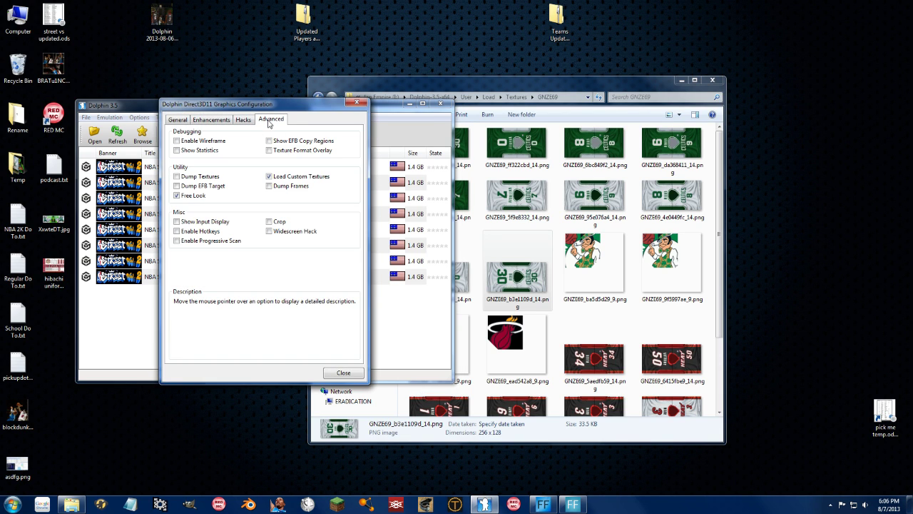
left_click(177, 177)
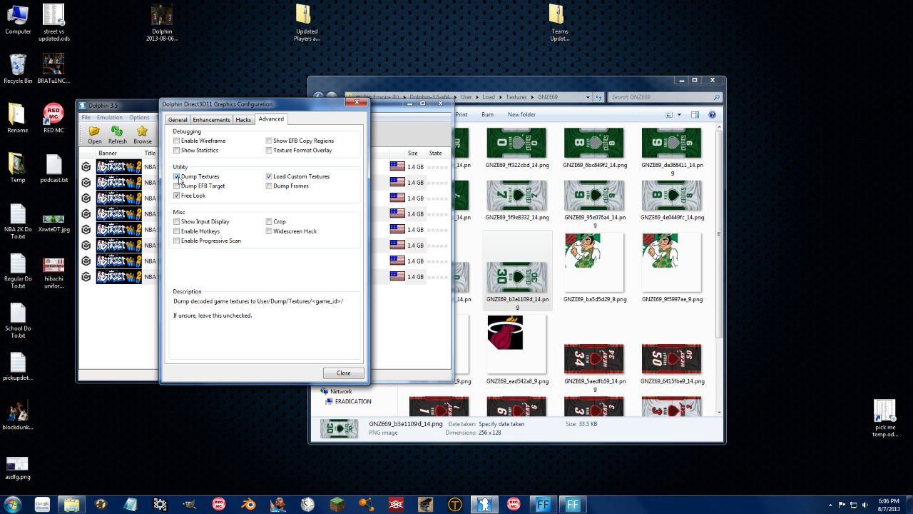
left_click(179, 177)
left_click(178, 178)
left_click(348, 372)
Go back up to the Dolphin-3.5-x64 folder and open the Textures folder inside User and Dump
left_click(569, 156)
key("BackSpace")
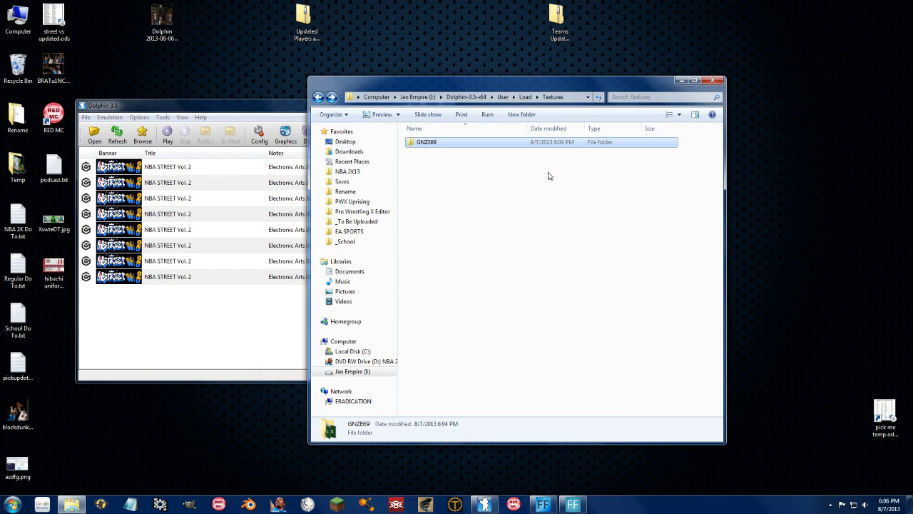
key("BackSpace")
key("BackSpace")
key("BackSpace")
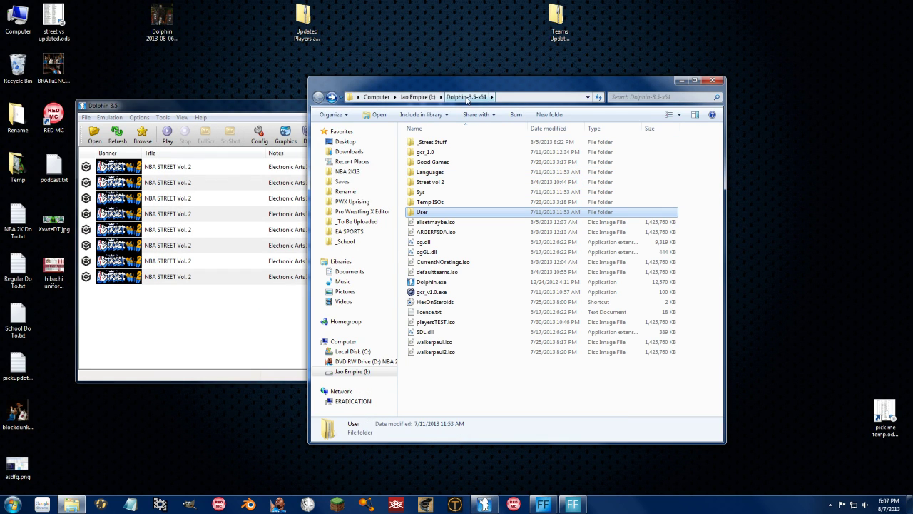
double_click(422, 214)
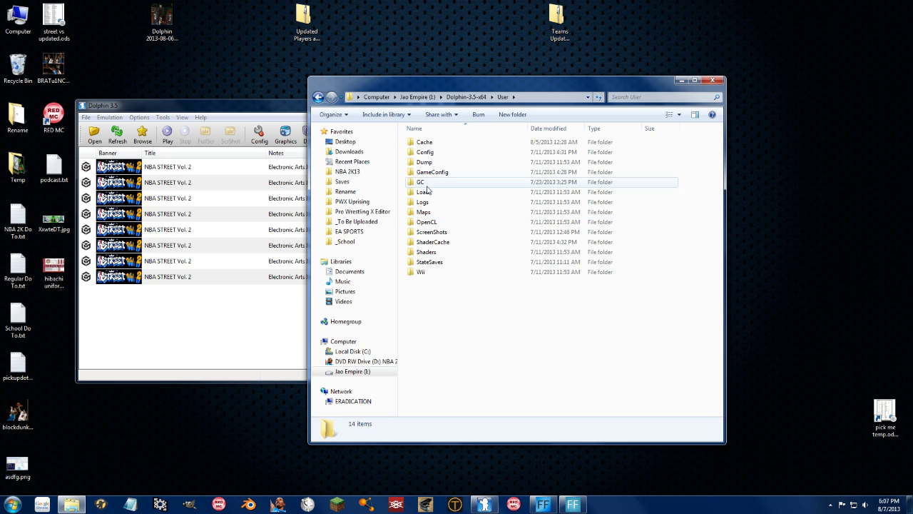
left_click(428, 164)
double_click(428, 163)
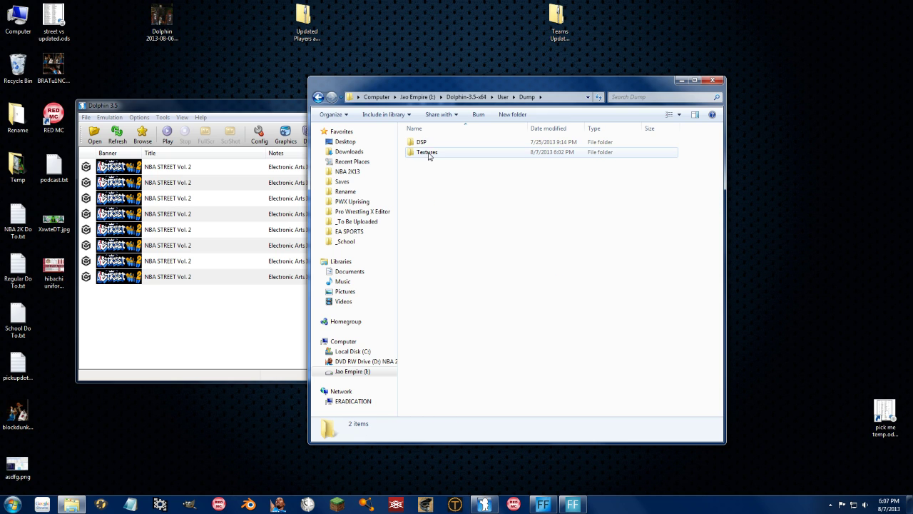
double_click(430, 152)
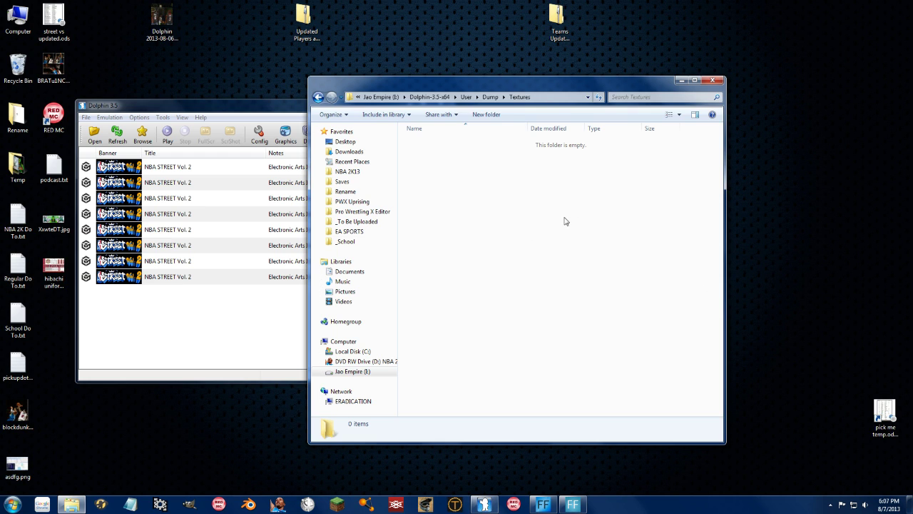
Return to the User folder and reopen the GNZE69 texture folder through Load and Textures
key("BackSpace")
key("BackSpace")
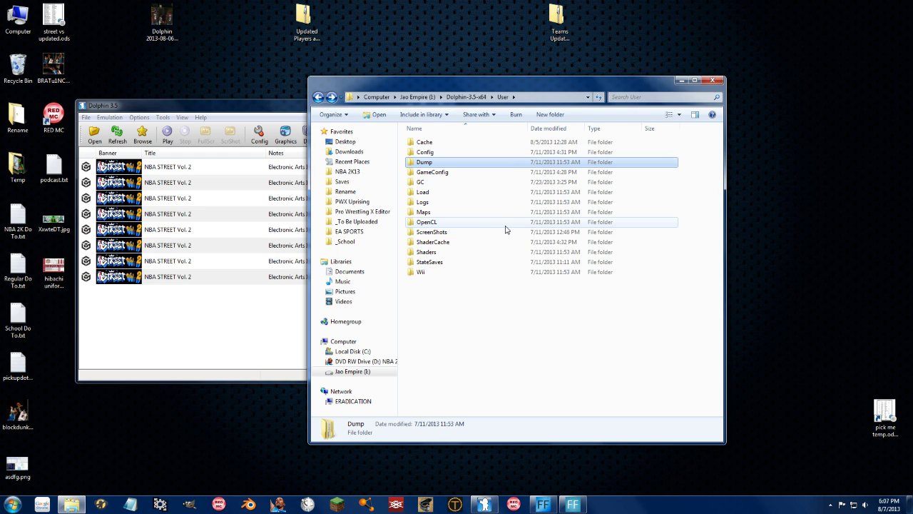
double_click(429, 194)
double_click(428, 142)
double_click(432, 142)
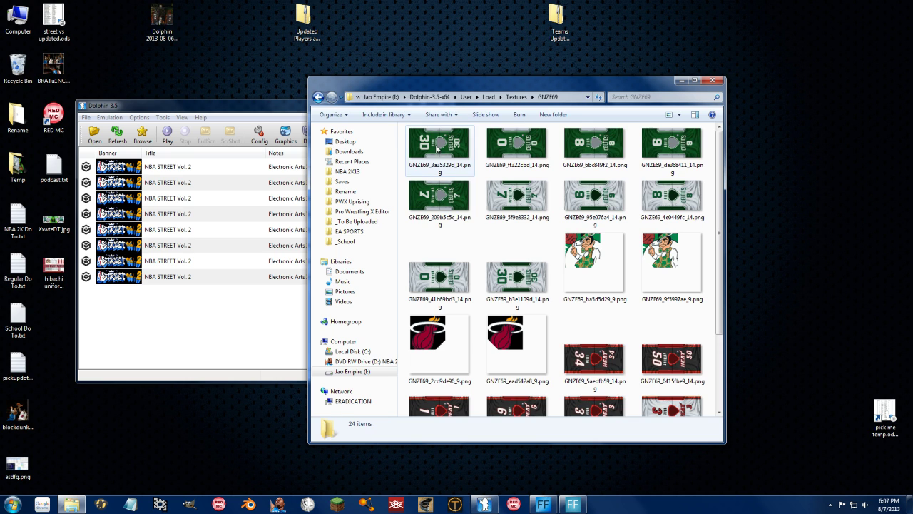